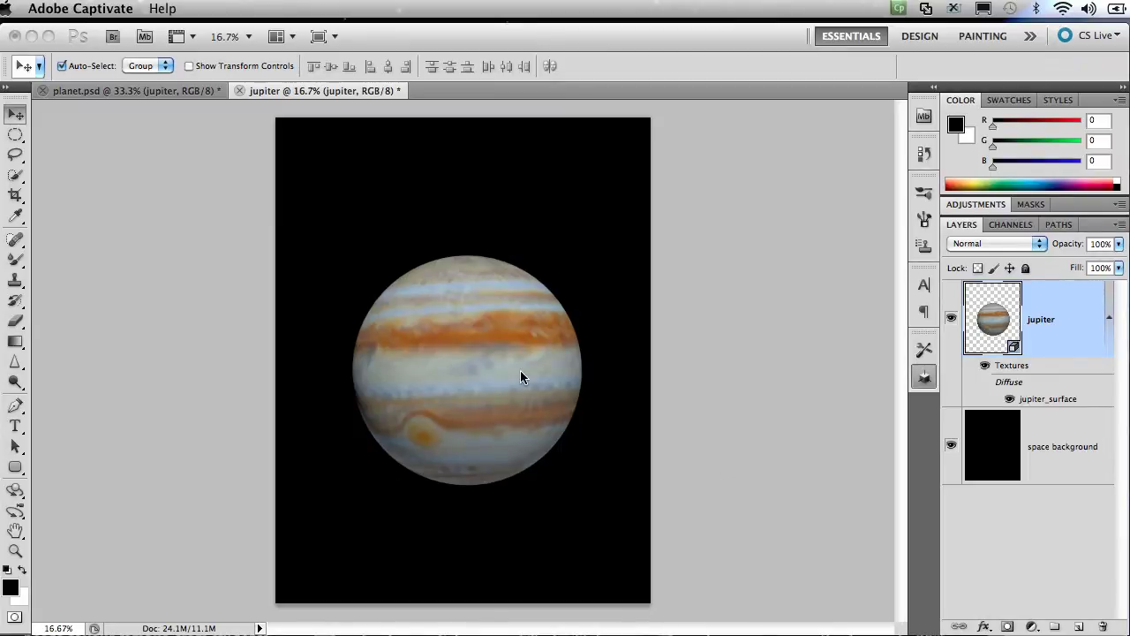
Rotate the textured Jupiter sphere to X -0.3, Y 11.1, Z -37.1 and collapse the 3D panel
double_click(980, 326)
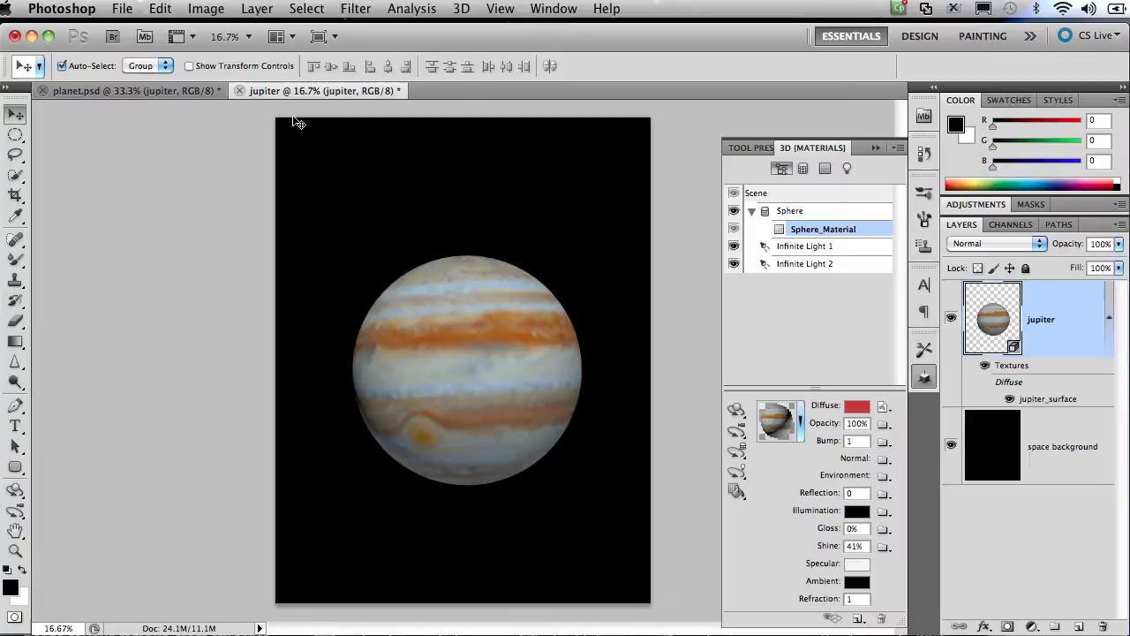
left_click(735, 409)
mouse_move(529, 398)
left_mouse_down()
mouse_move(462, 397)
mouse_move(543, 371)
mouse_move(494, 406)
mouse_move(456, 386)
mouse_move(474, 320)
mouse_move(450, 386)
mouse_move(538, 403)
mouse_move(449, 414)
mouse_move(556, 401)
mouse_move(538, 395)
left_mouse_up()
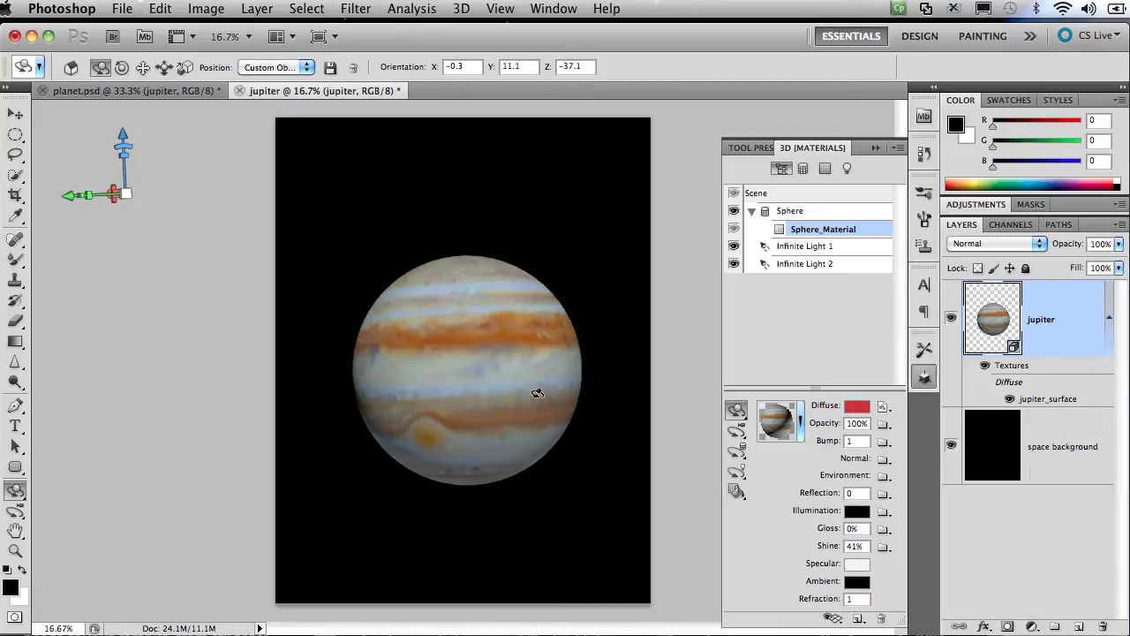
left_click(876, 148)
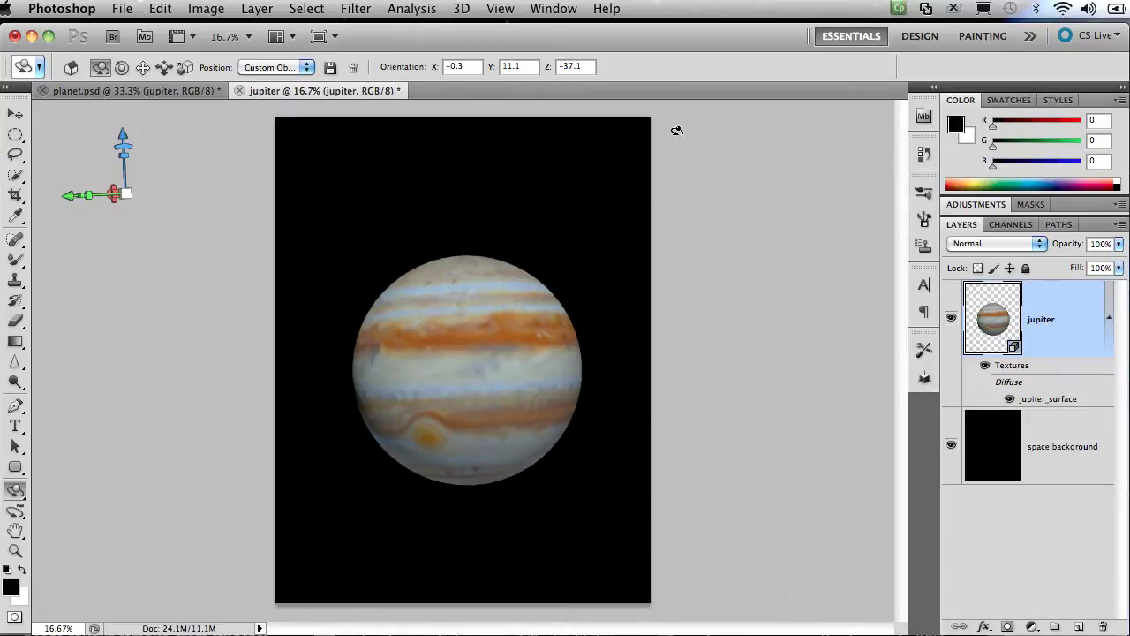
left_click(158, 94)
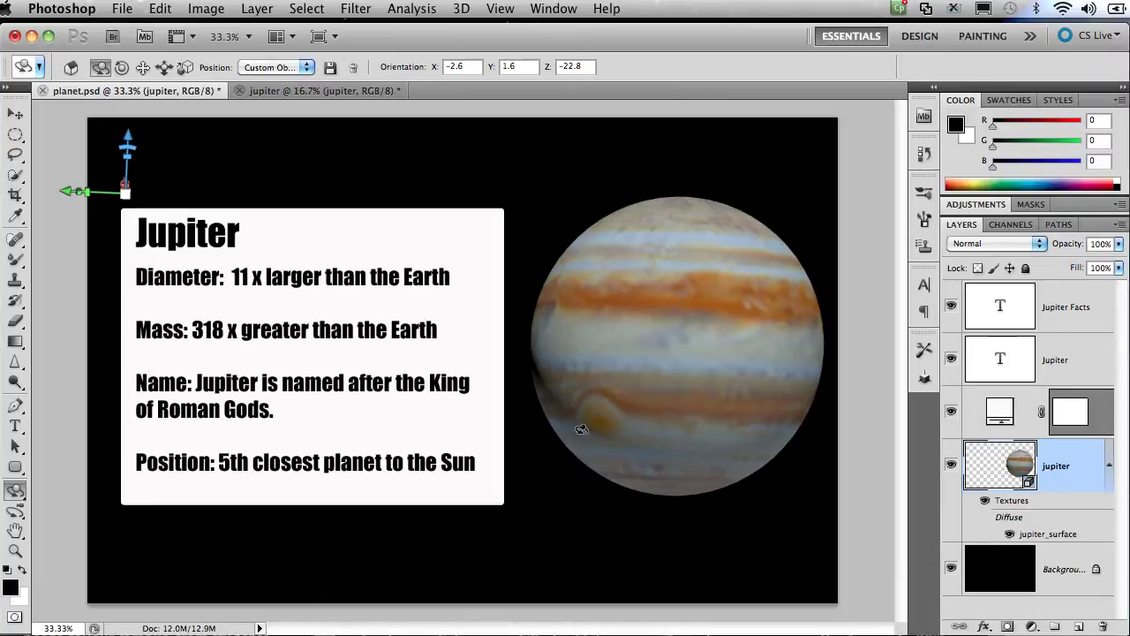
left_click(124, 11)
Create a new white U.S. Letter document, 8.5 × 11 inches at 300 pixels/inch
left_click(141, 30)
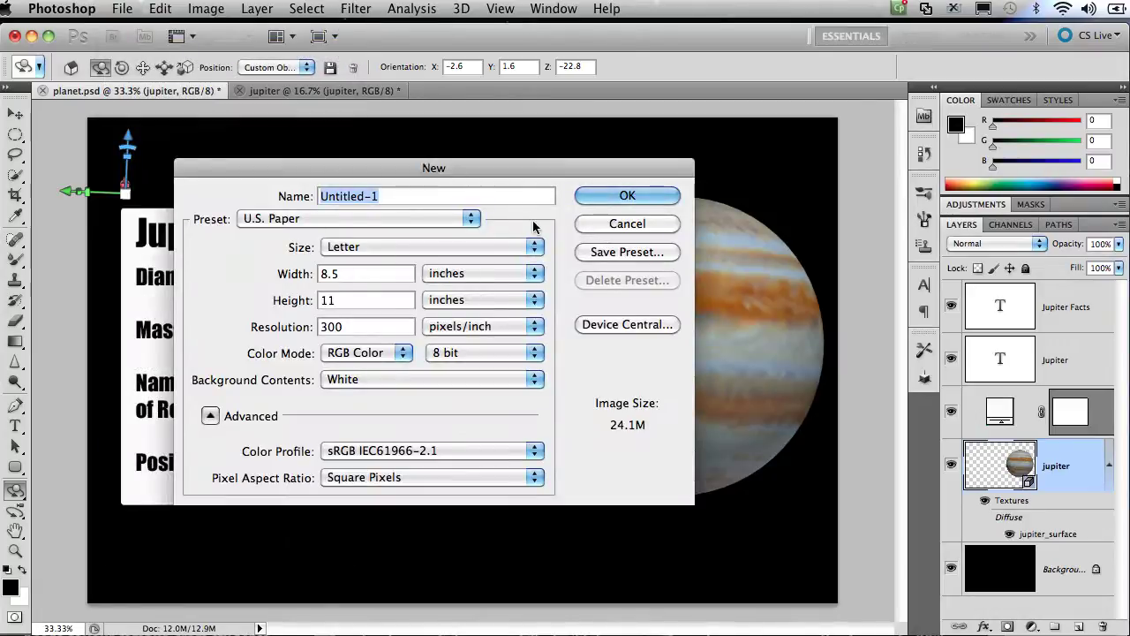
left_click(609, 197)
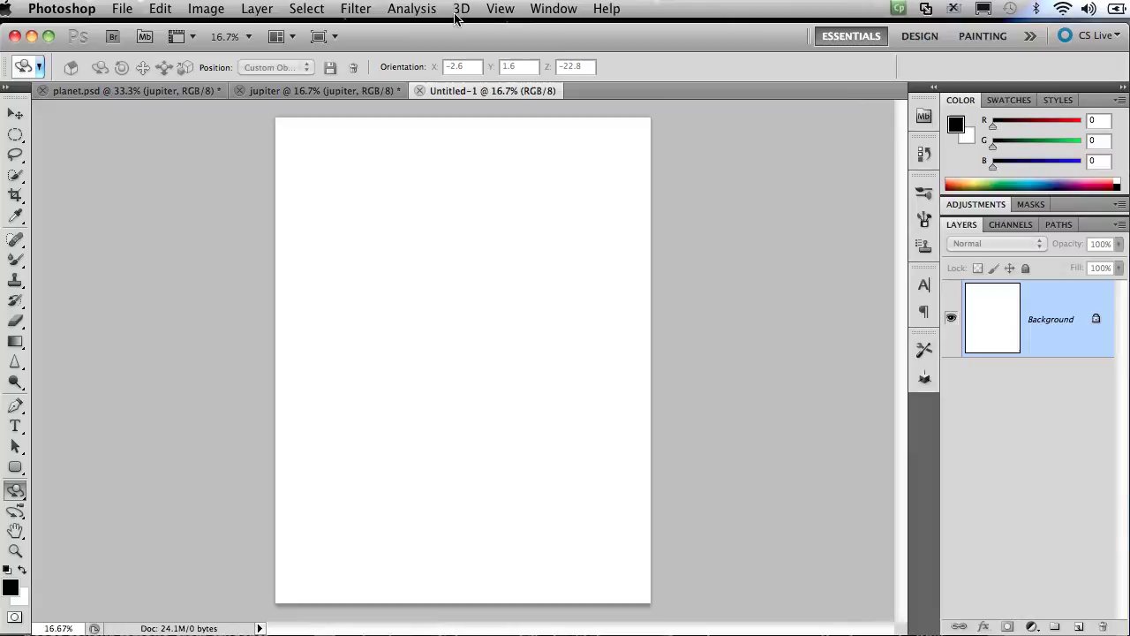
Convert the blank layer into a 3D sphere with 3D > New Shape From Layer > Sphere
left_click(459, 13)
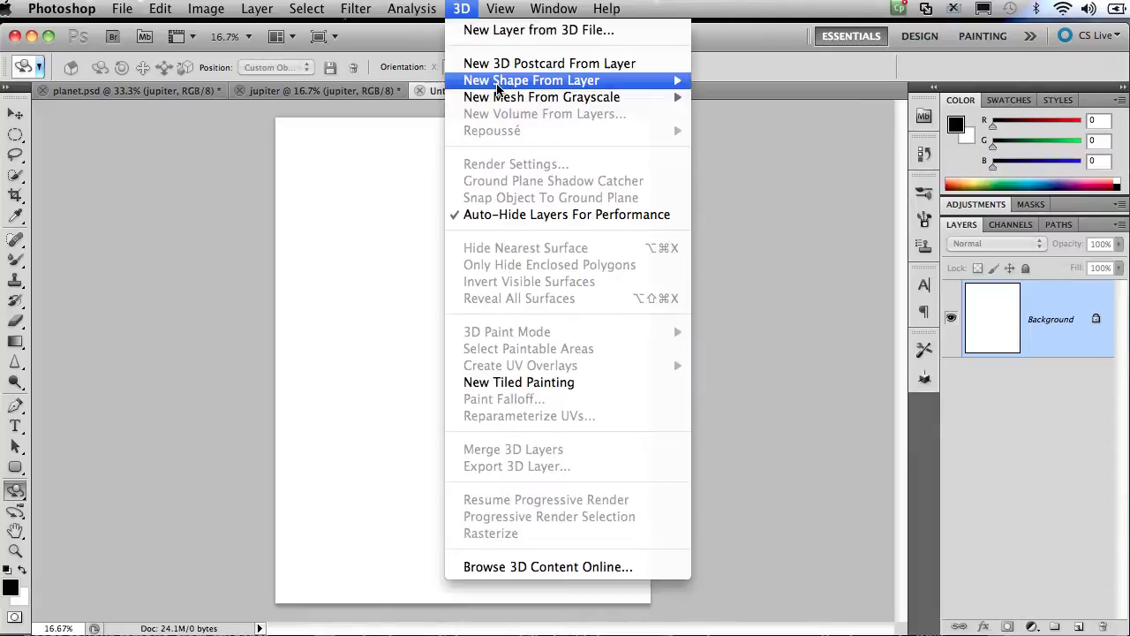
mouse_move(565, 81)
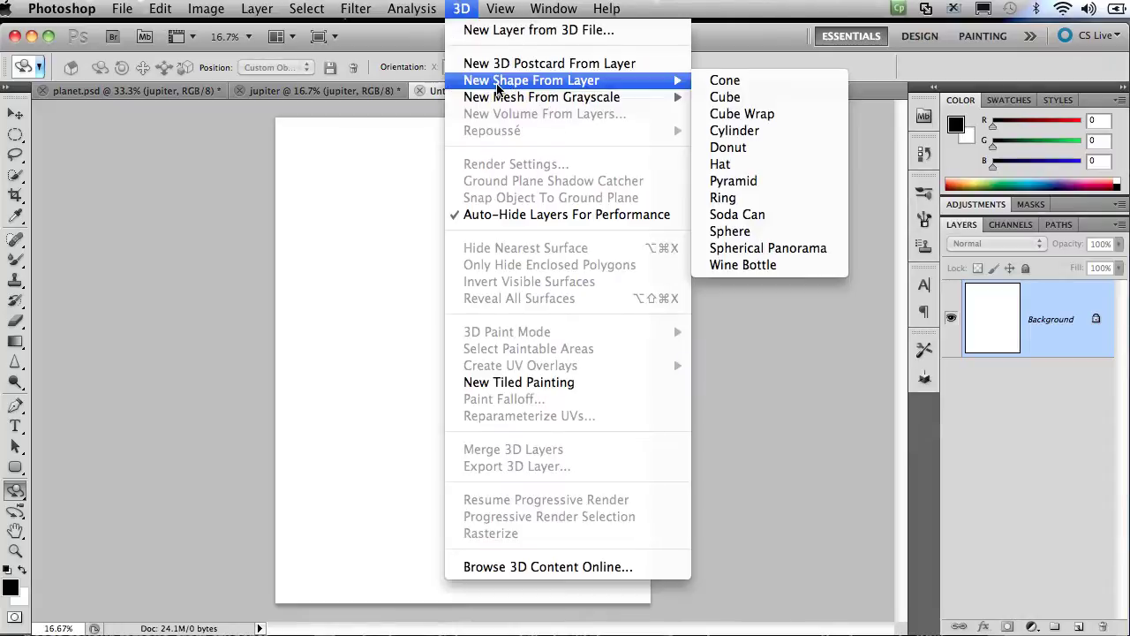
left_click(758, 233)
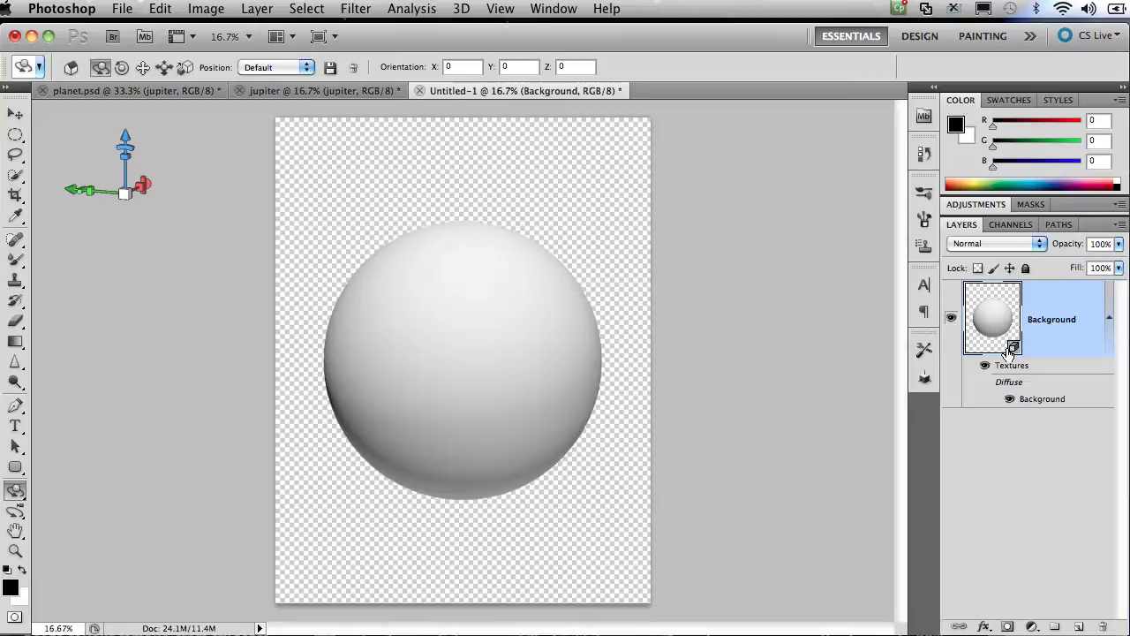
Rename the sphere's layer to 'Jupiter'
double_click(1052, 323)
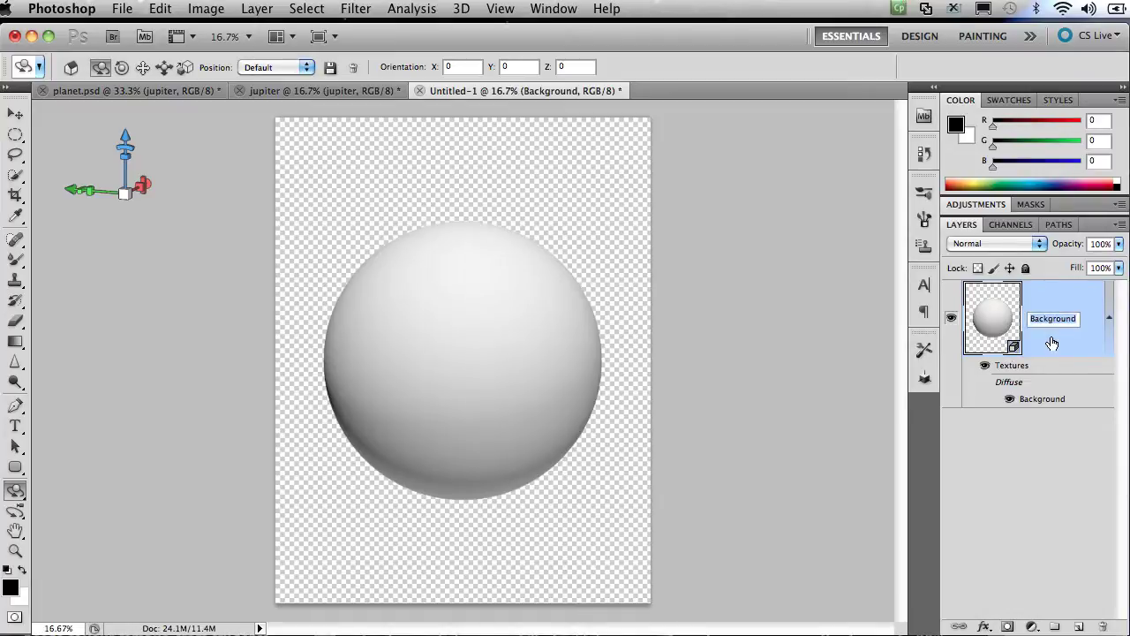
type("Jupiter")
left_click(999, 481)
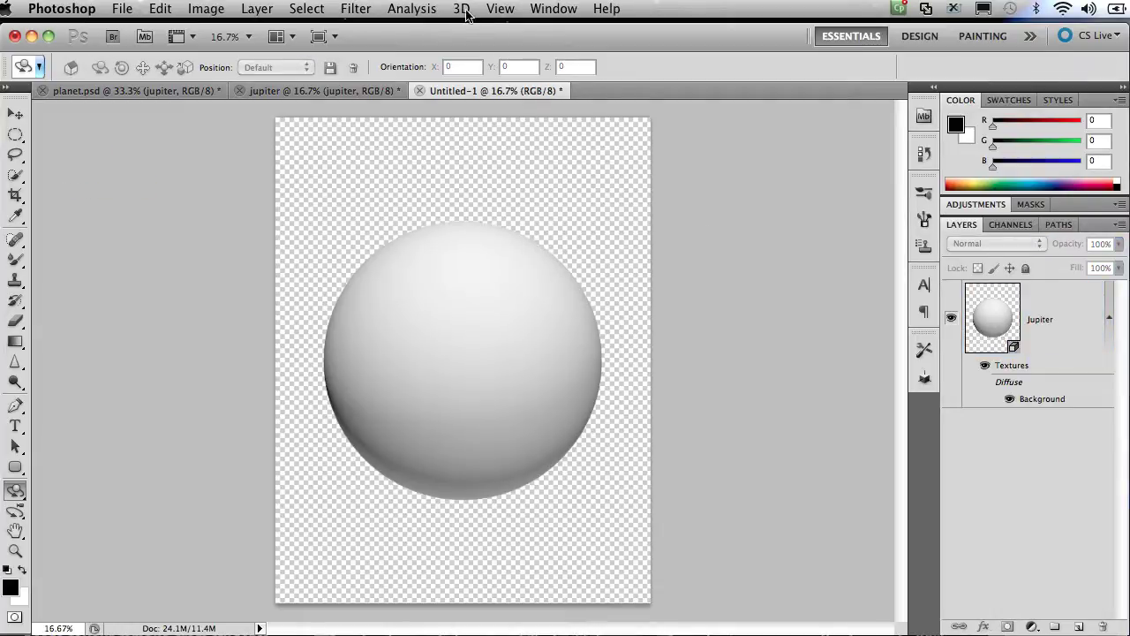
Show the Jupiter layer's 3D scene and select Sphere_Material (opacity 100%, gloss 0%, shine 41%)
left_click(552, 11)
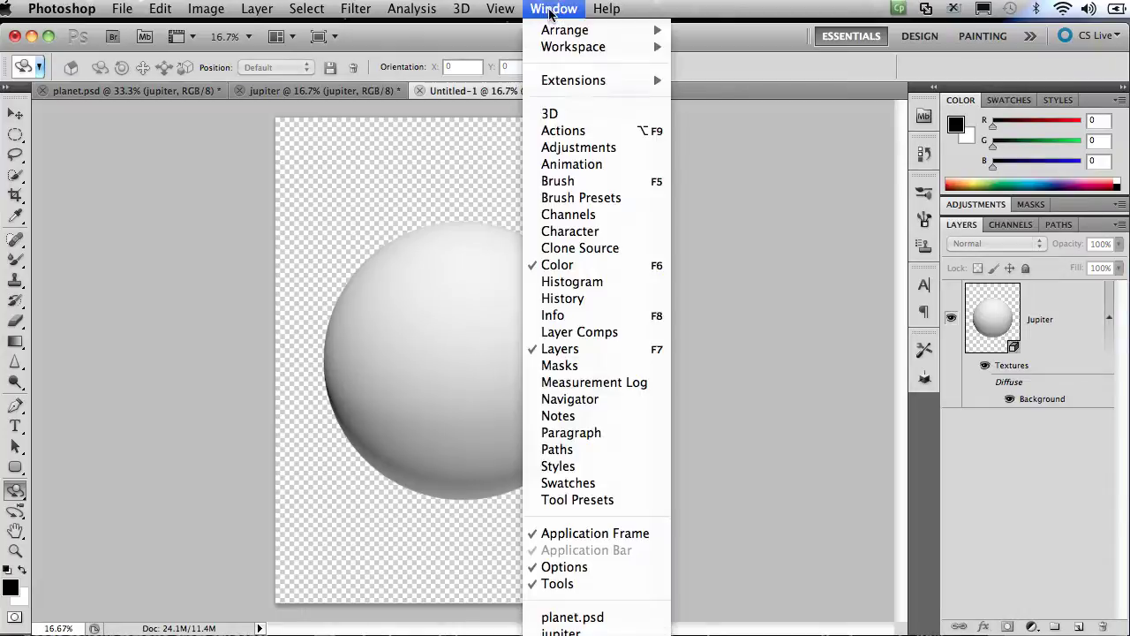
left_click(570, 113)
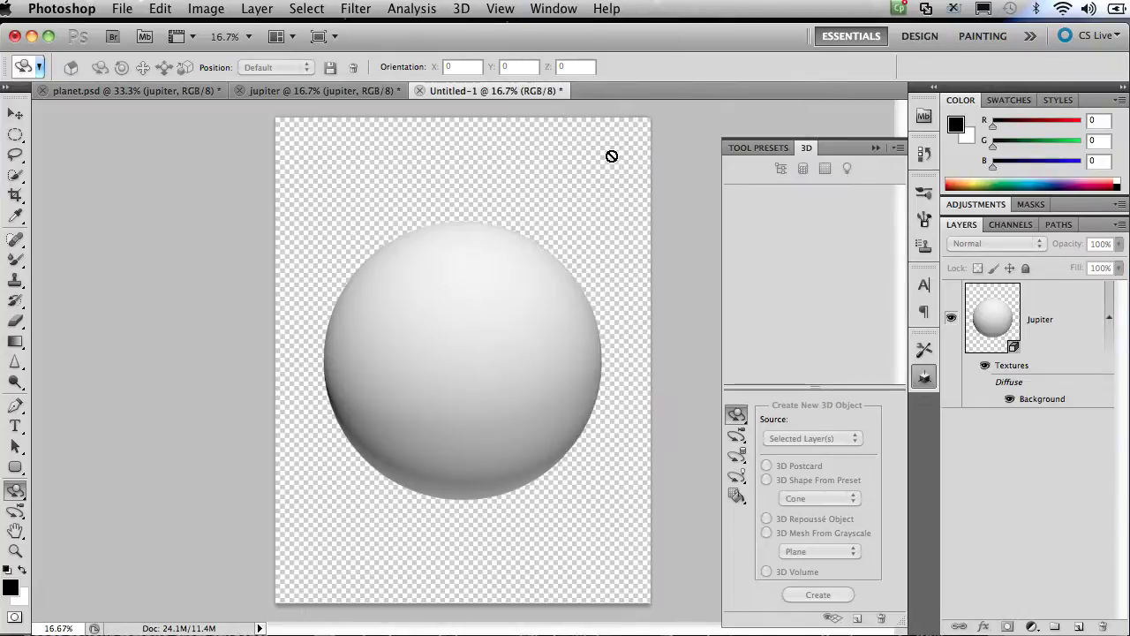
left_click(1001, 322)
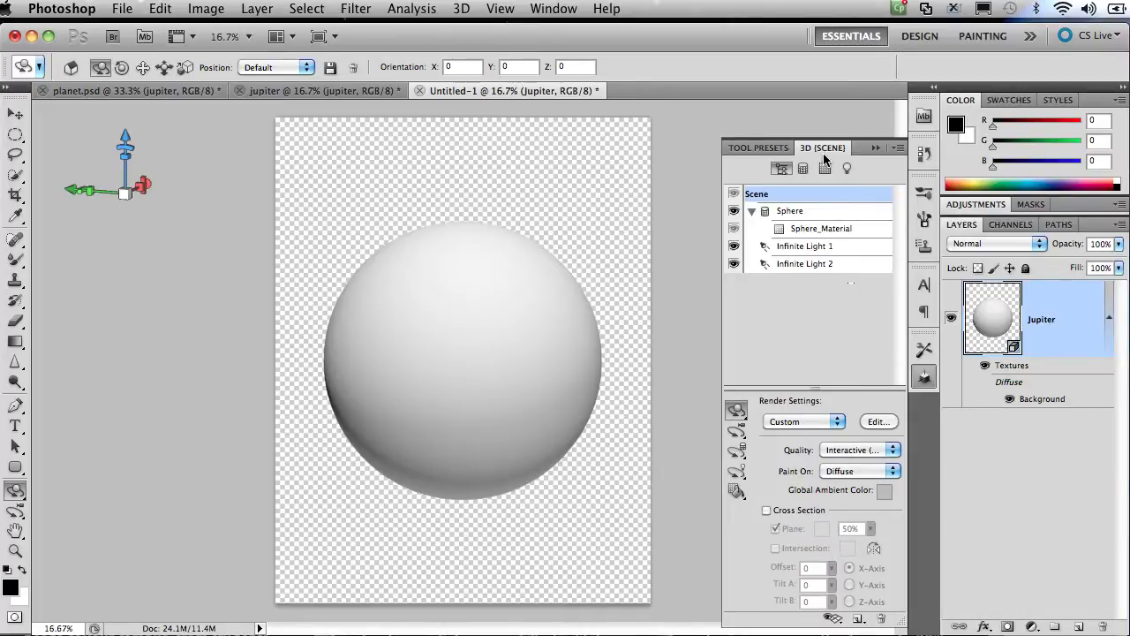
left_click(876, 147)
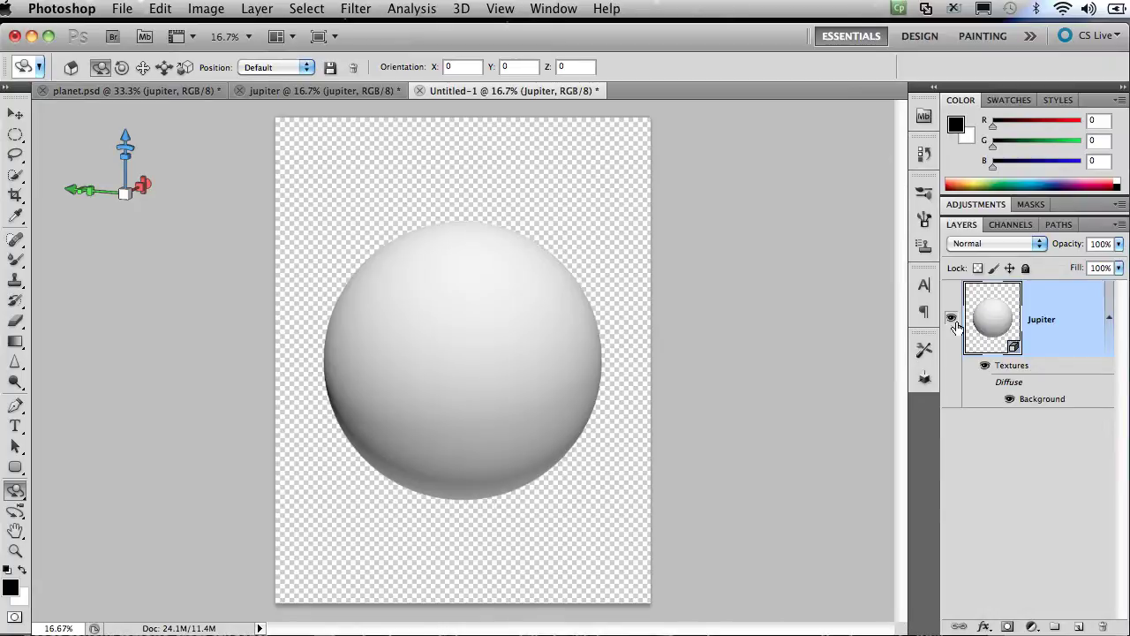
double_click(1013, 348)
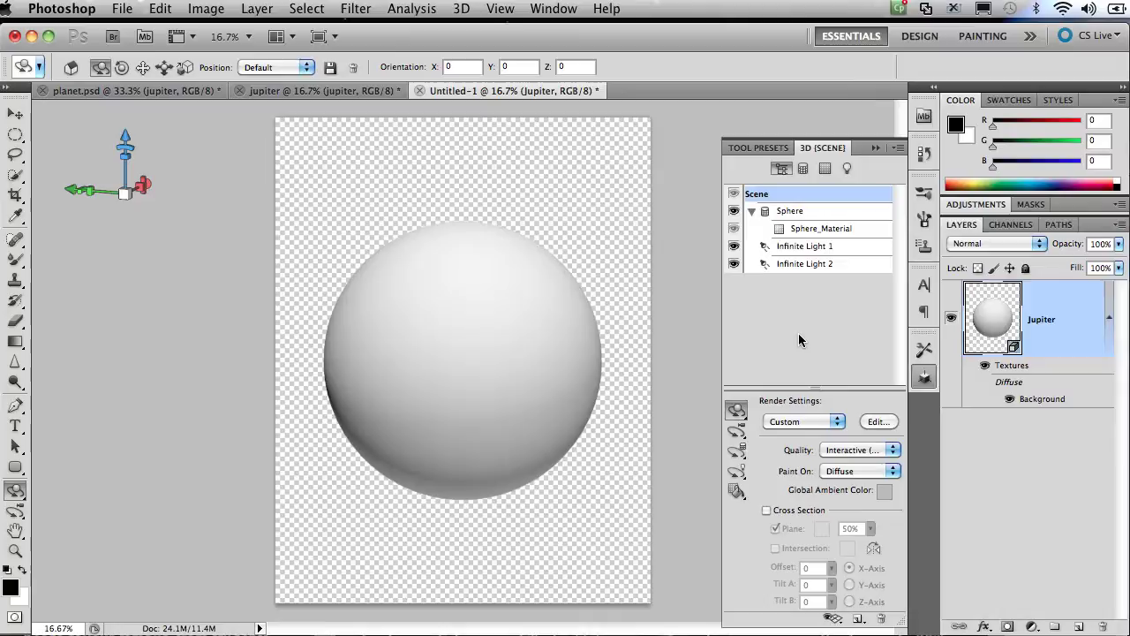
left_click(753, 214)
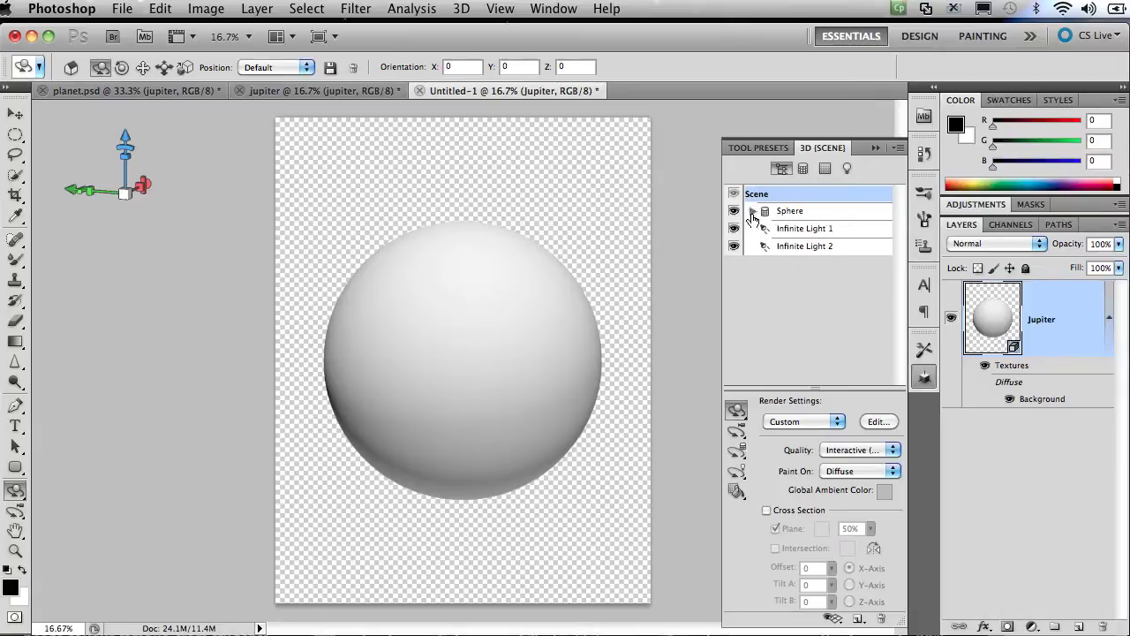
left_click(753, 214)
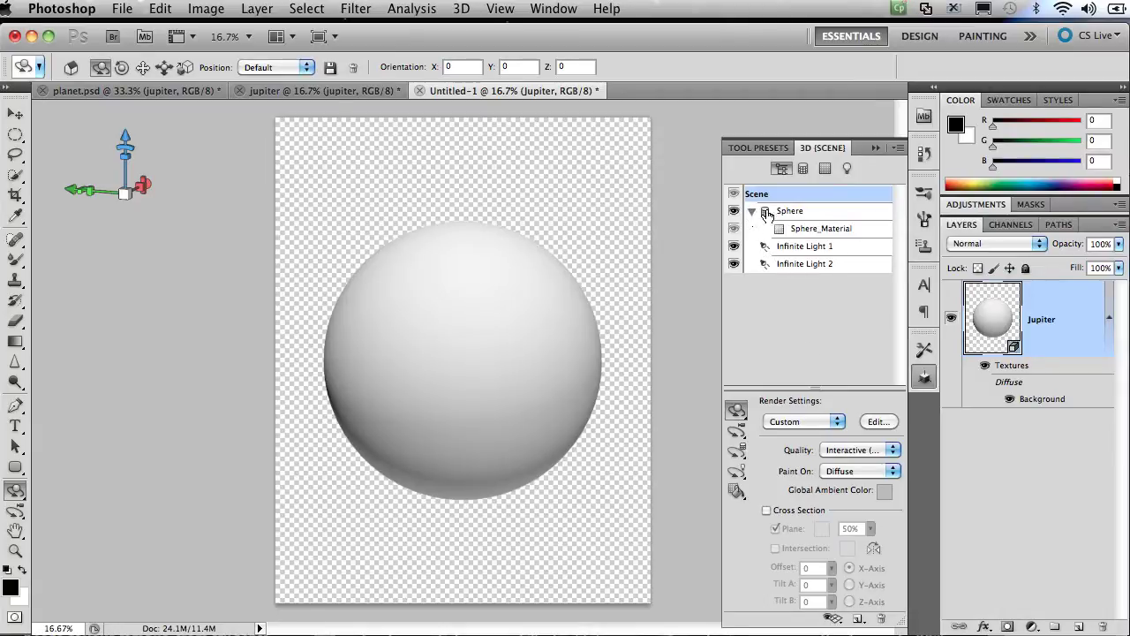
left_click(802, 232)
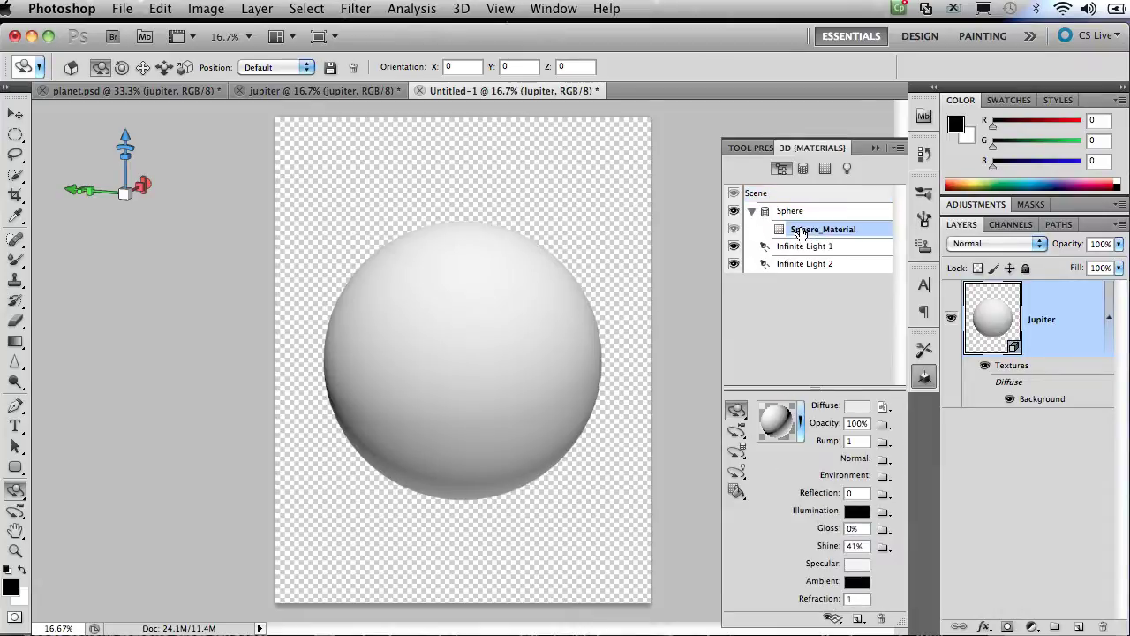
Search Google Images for 'jupiter surface map' and browse the results before returning to Photoshop
left_click(188, 629)
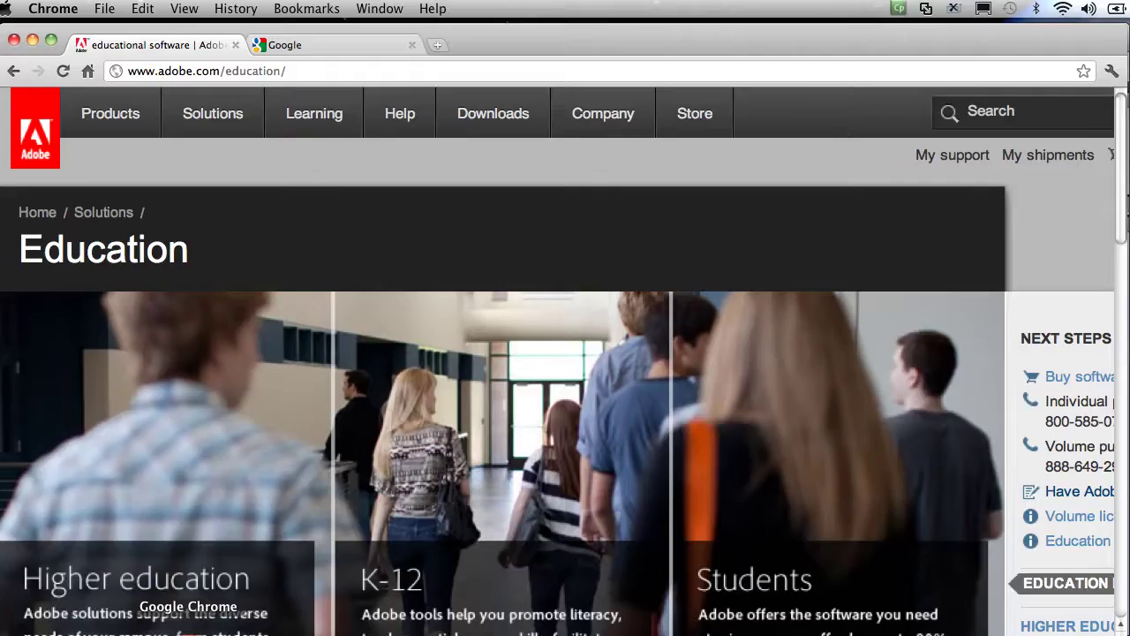
left_click(312, 49)
left_click(435, 428)
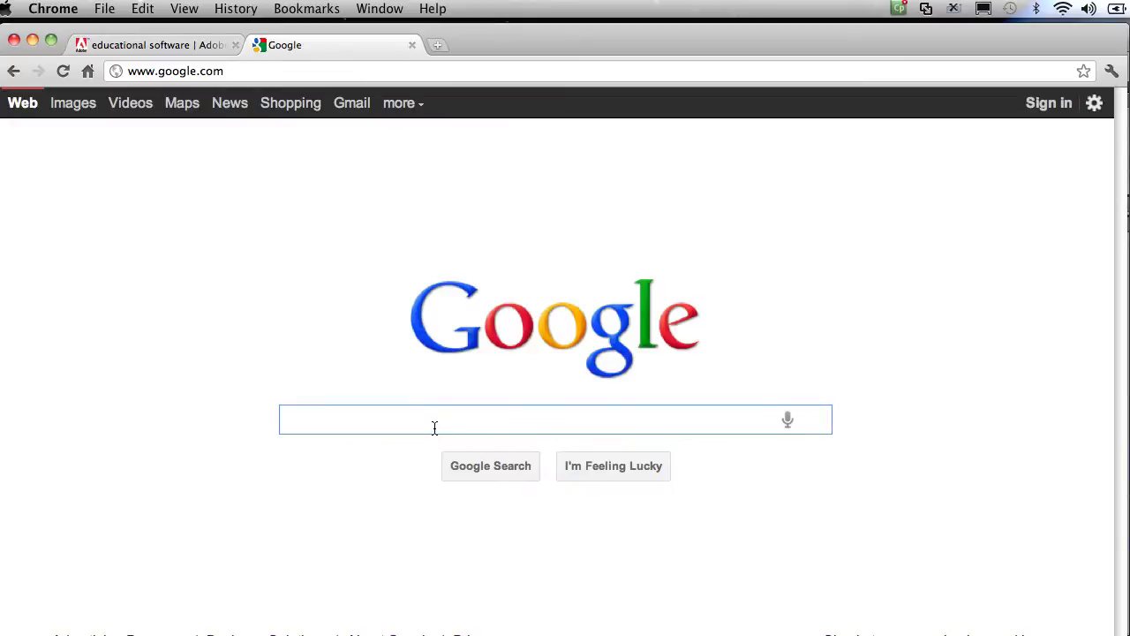
type("jupite")
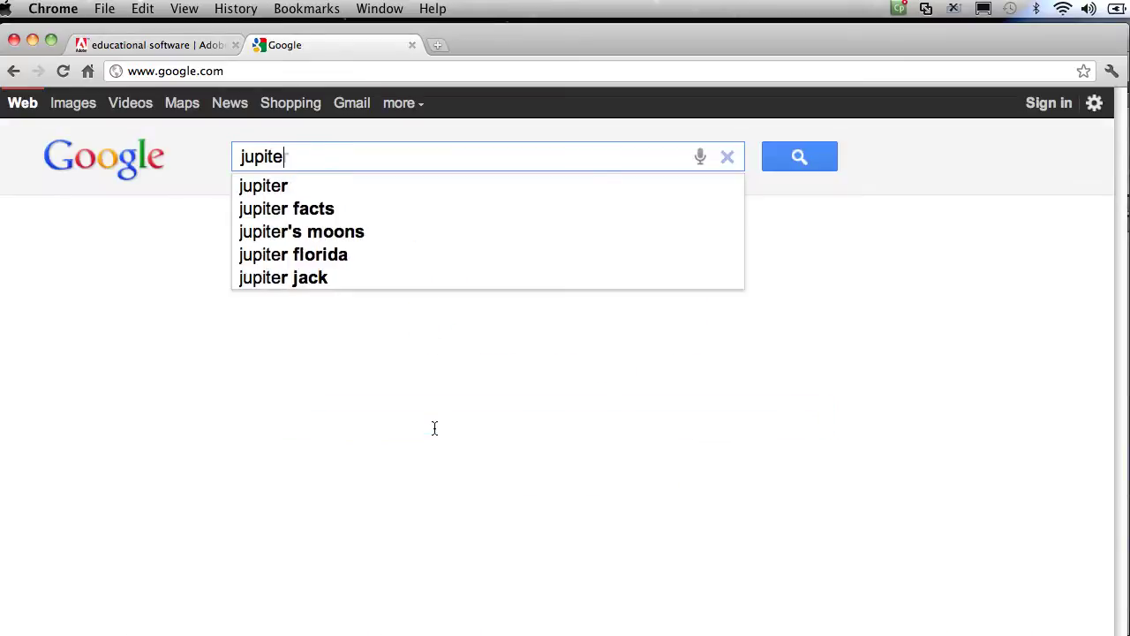
type("r surface map")
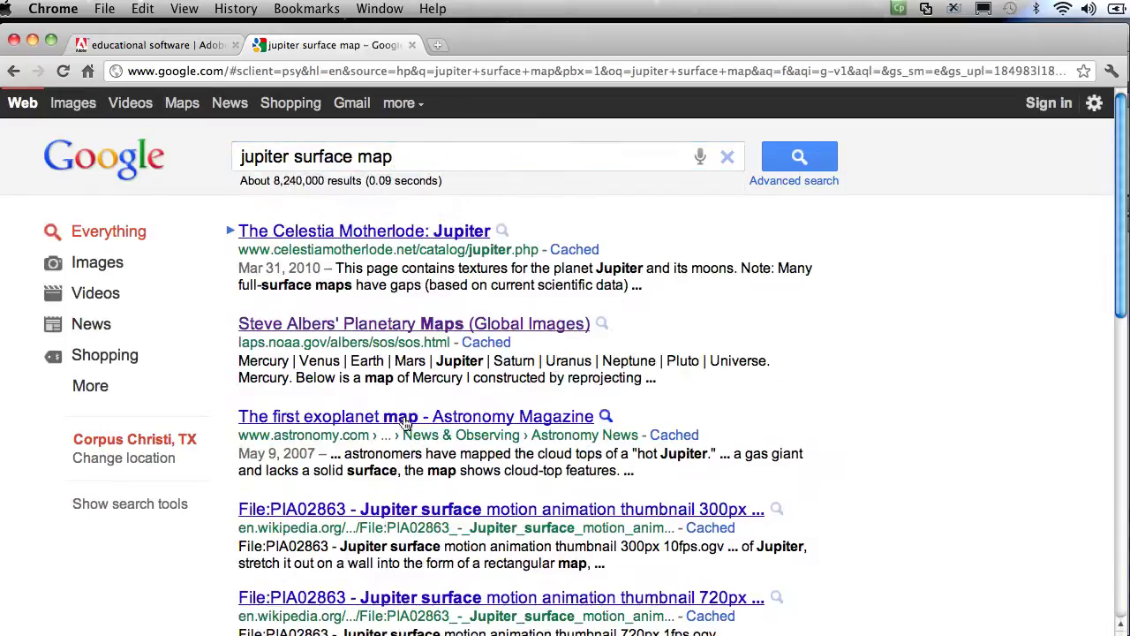
left_click(88, 110)
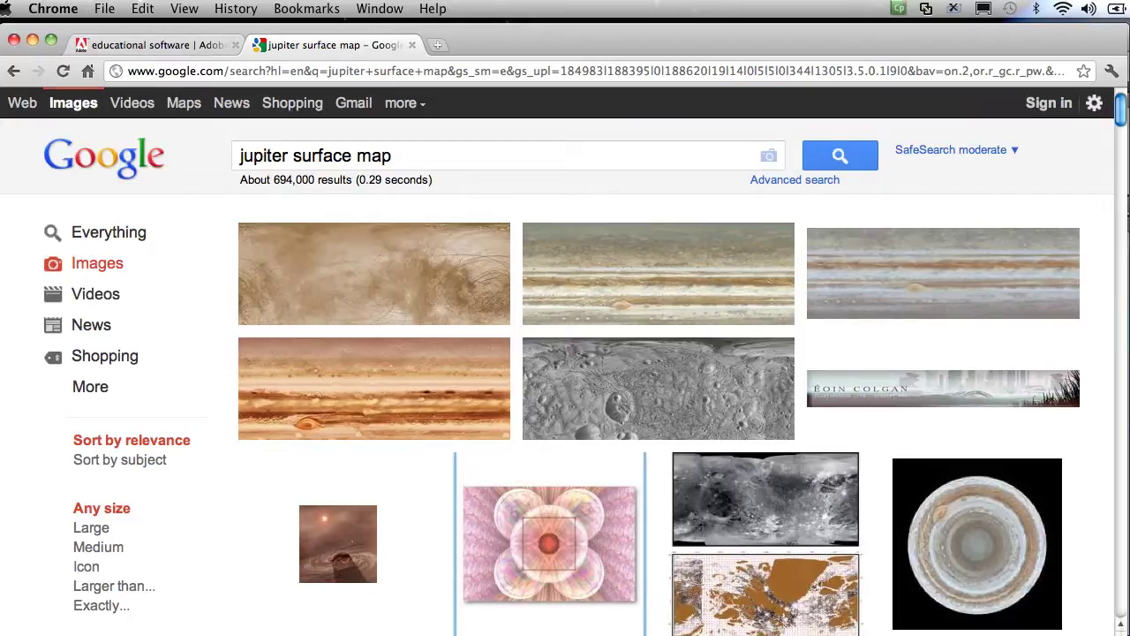
left_click(608, 627)
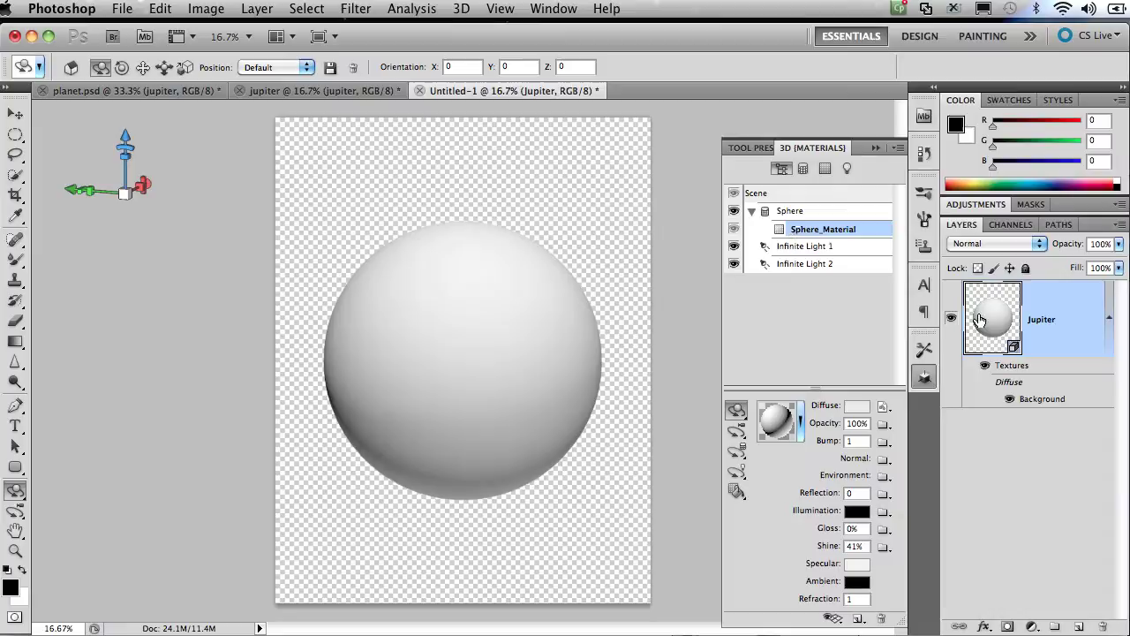
Reopen the 3D panel, expand Sphere and select Sphere_Material
left_click(873, 147)
left_click(542, 9)
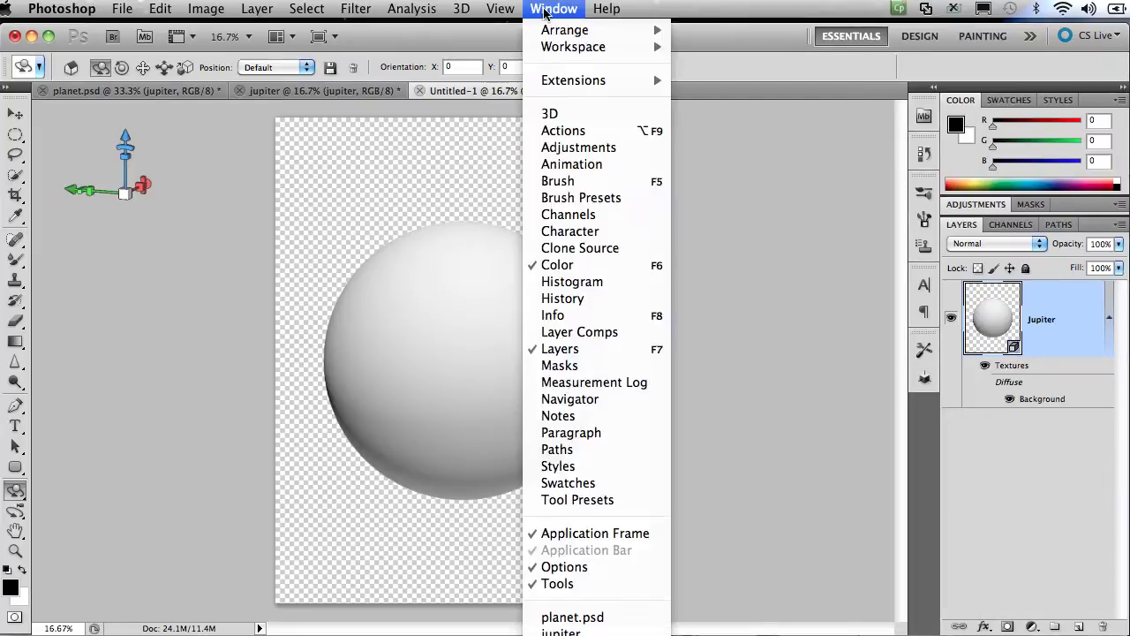
left_click(572, 115)
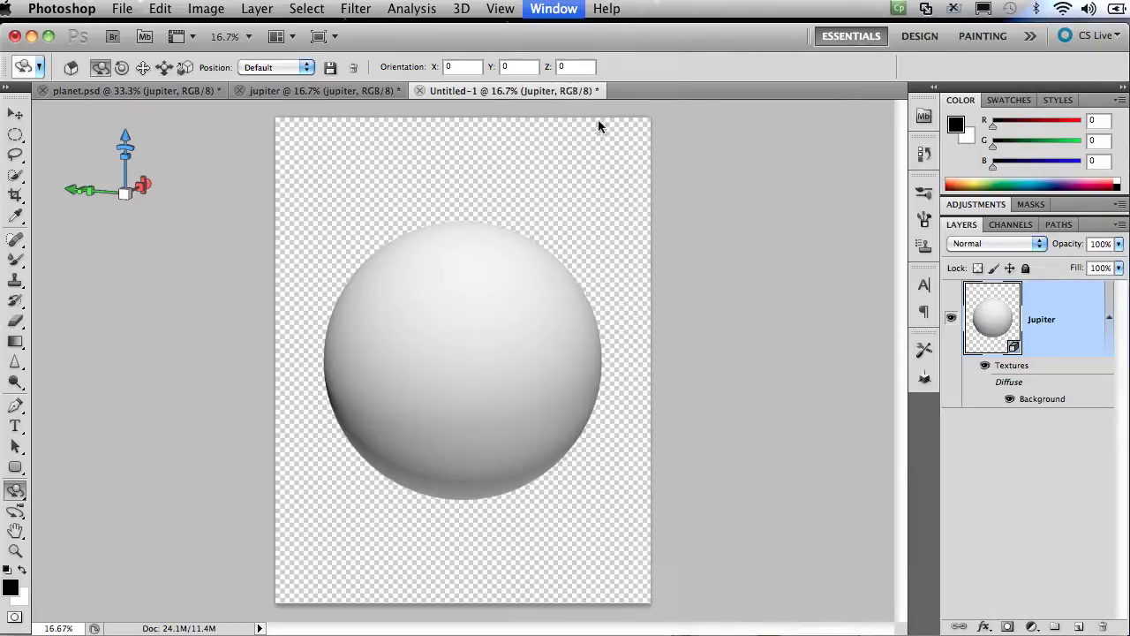
left_click(751, 213)
left_click(752, 213)
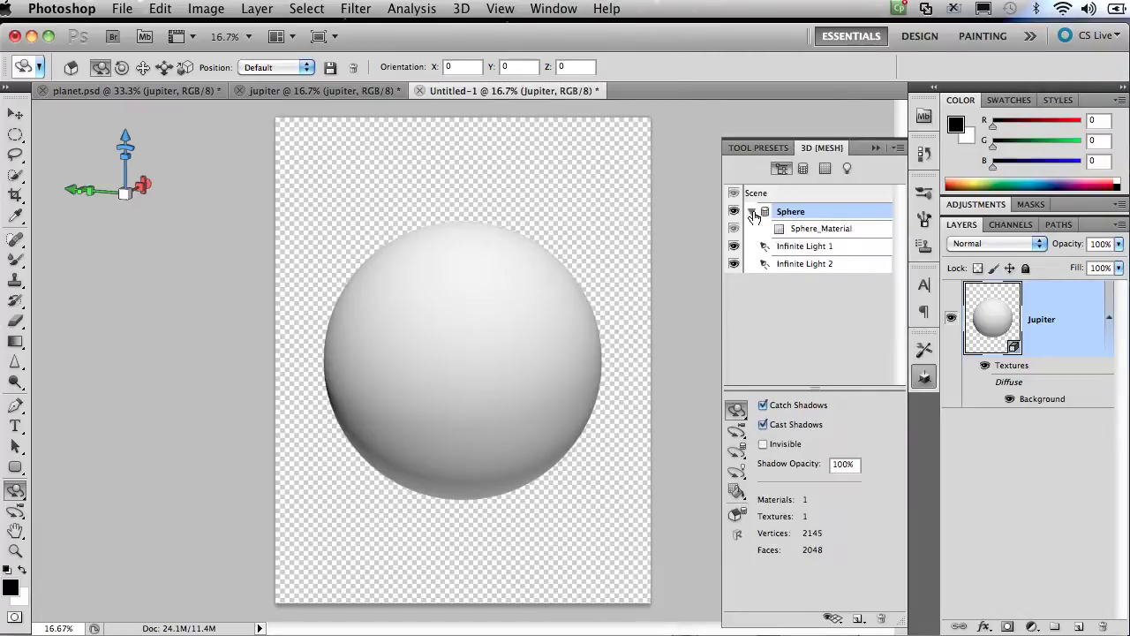
left_click(792, 231)
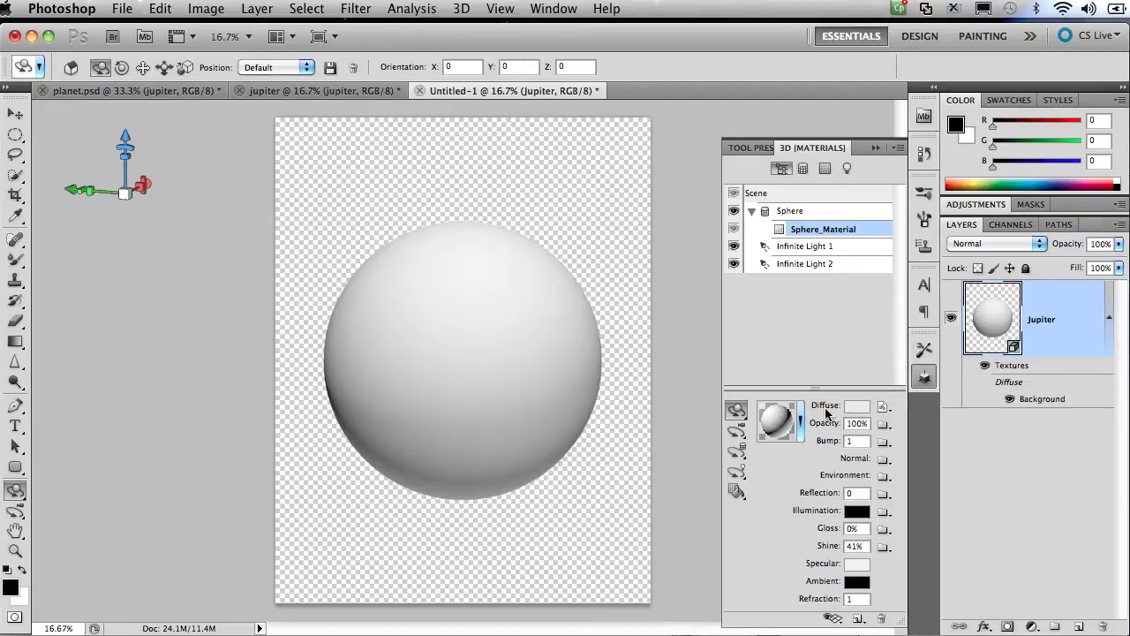
Load jupiter_surface.jpg as the sphere's diffuse texture
left_click(884, 408)
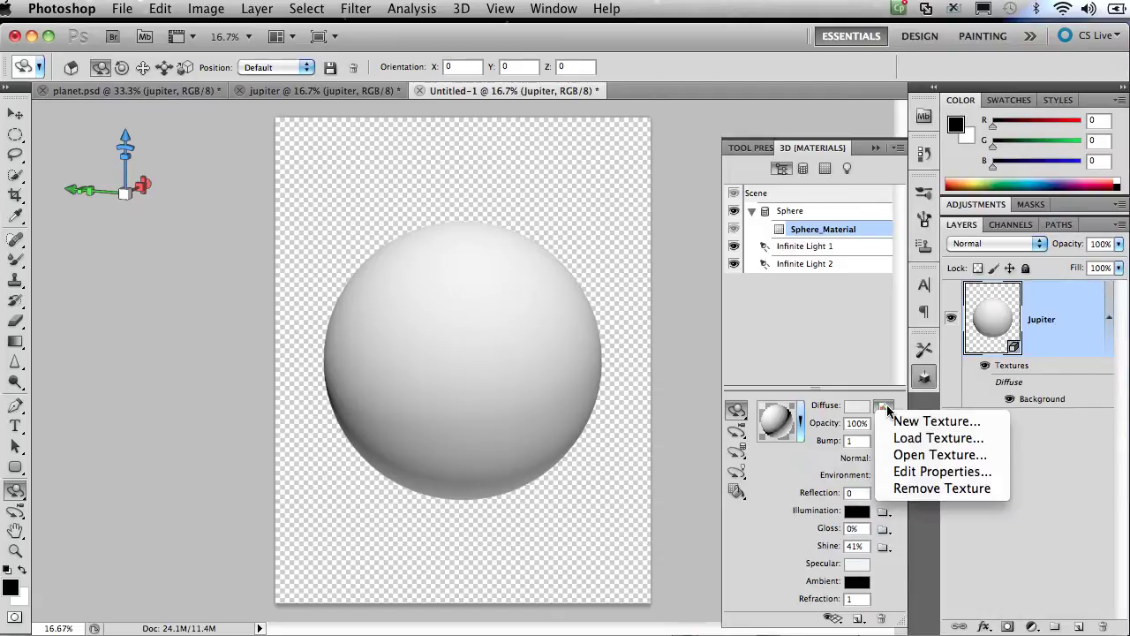
left_click(905, 438)
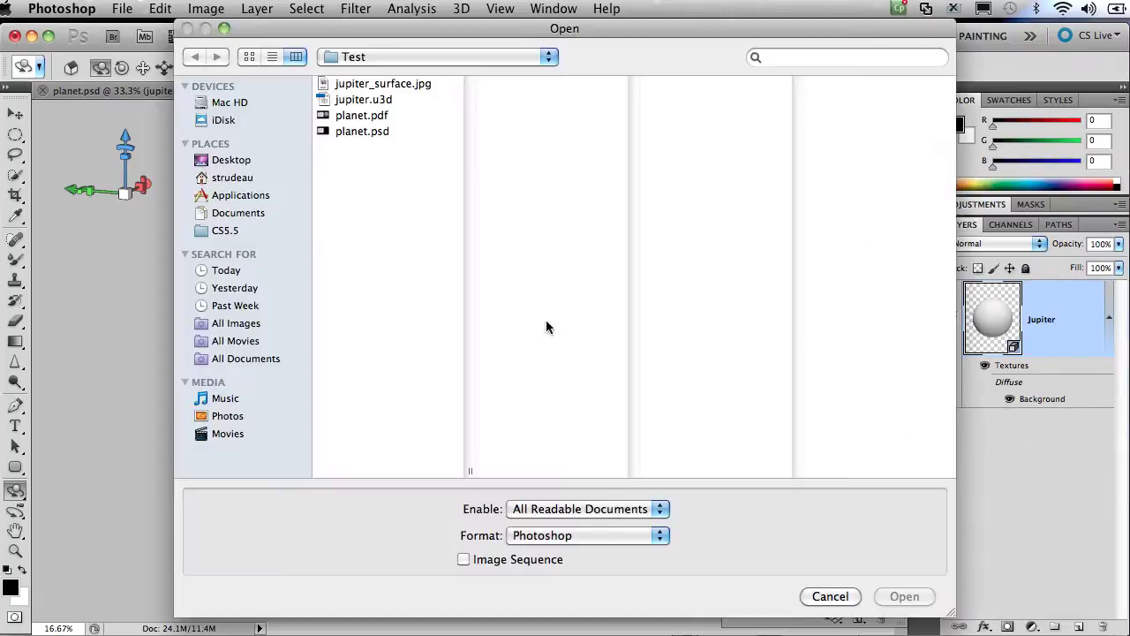
left_click(386, 83)
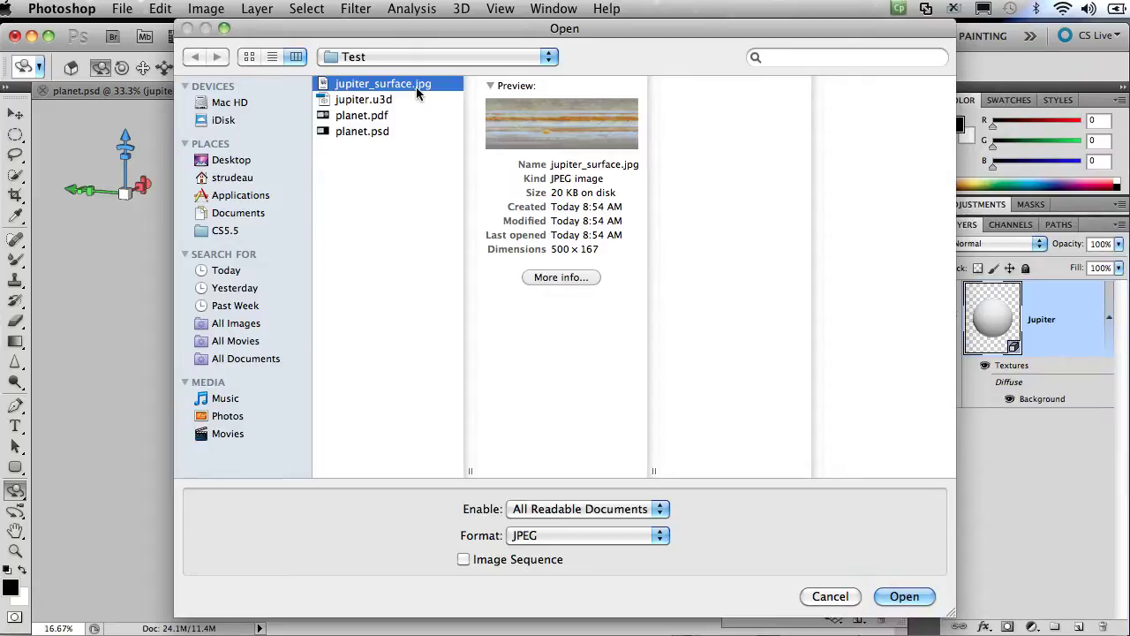
left_click(900, 597)
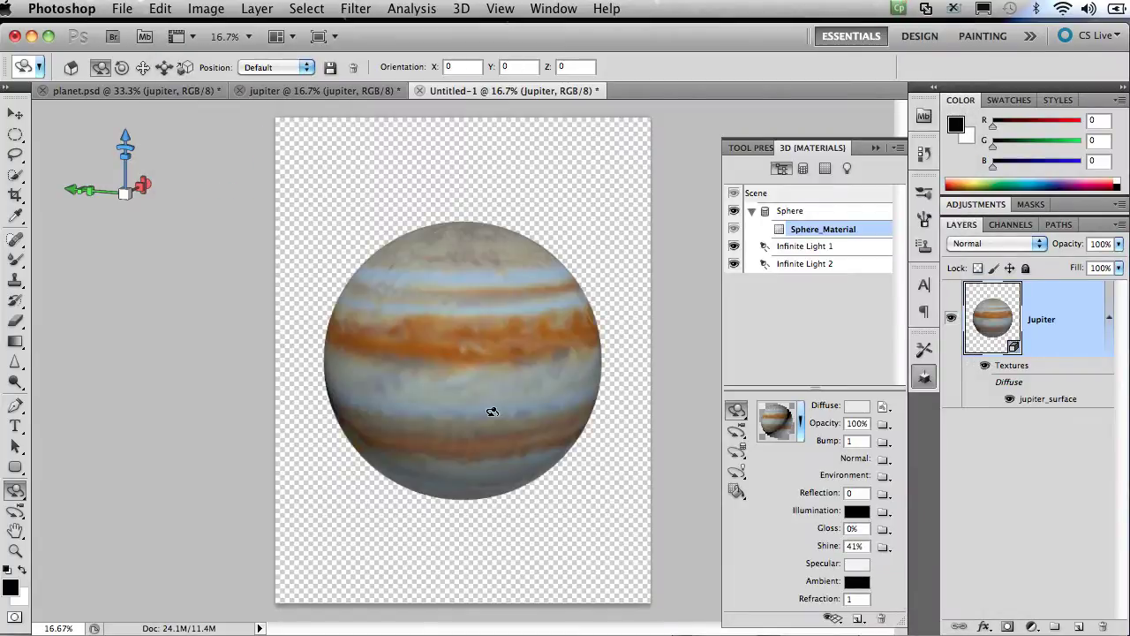
Rotate the sphere so the Great Red Spot faces front, then nudge it to position 0.18, 0.83, 0.5
left_click_drag(444, 397, 532, 369)
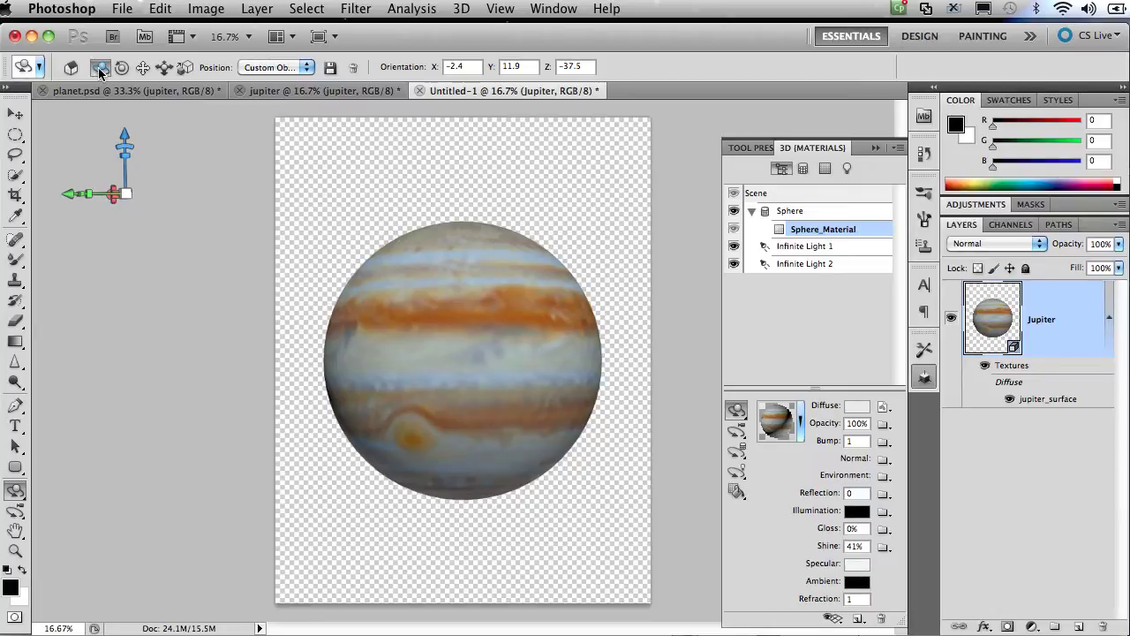
mouse_move(391, 363)
left_mouse_down()
mouse_move(574, 378)
mouse_move(353, 371)
mouse_move(550, 373)
mouse_move(429, 373)
mouse_move(388, 355)
left_mouse_up()
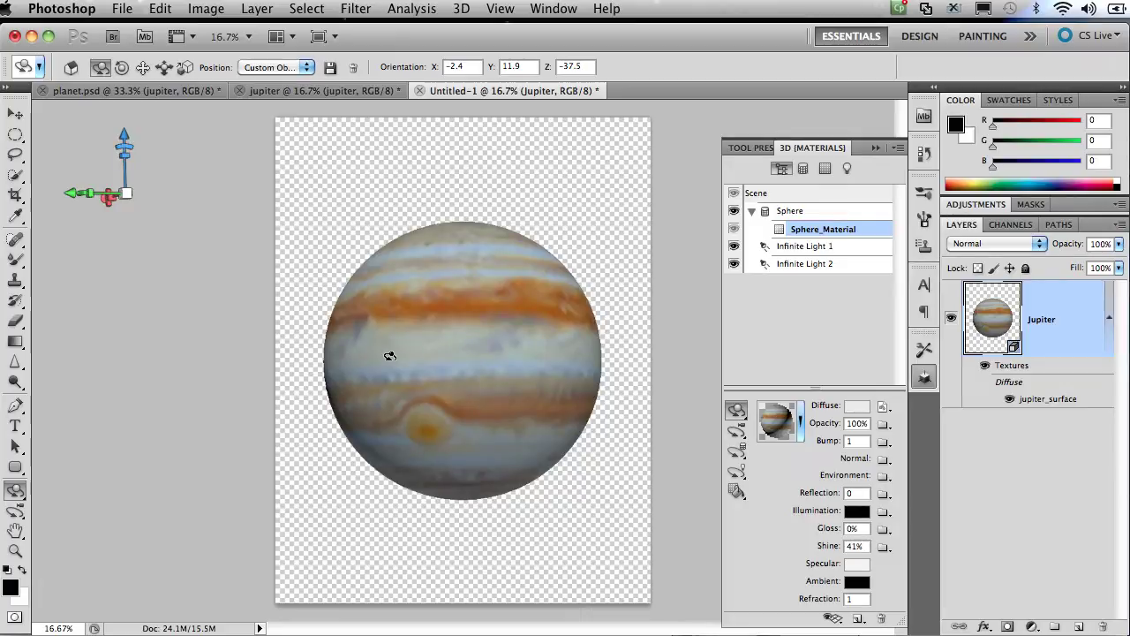
left_click(142, 72)
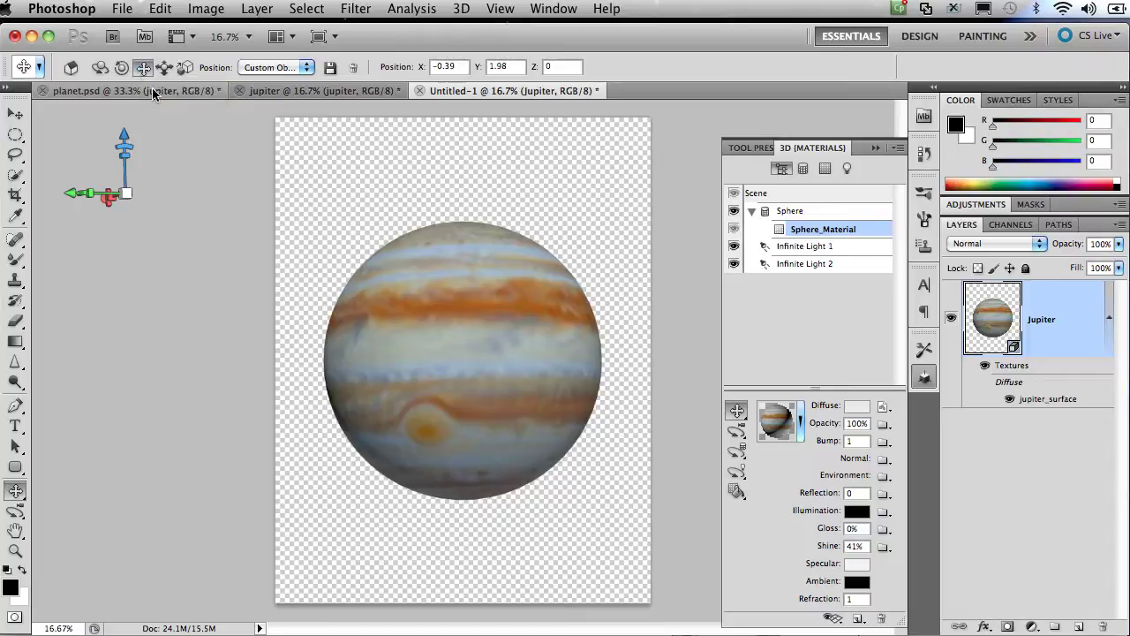
mouse_move(492, 320)
left_mouse_down()
mouse_move(485, 367)
mouse_move(500, 371)
mouse_move(492, 195)
mouse_move(474, 341)
mouse_move(244, 321)
mouse_move(623, 335)
mouse_move(499, 333)
mouse_move(507, 310)
mouse_move(491, 318)
left_mouse_up()
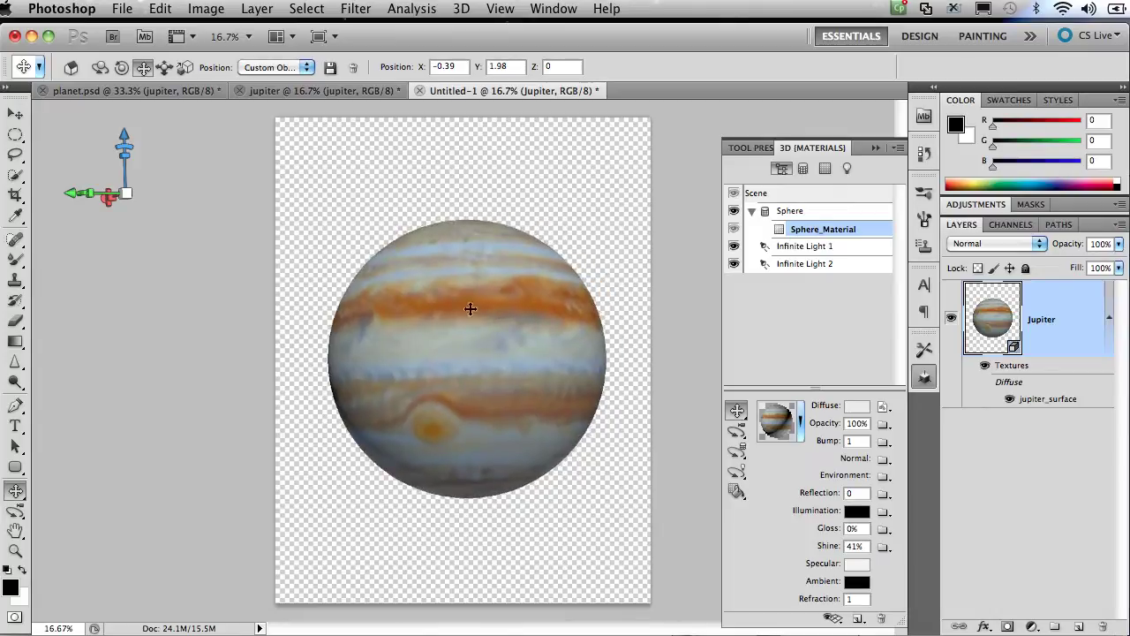
Slide the sphere, then scale it down uniformly to 0.89 on X, Y and Z
left_click(164, 70)
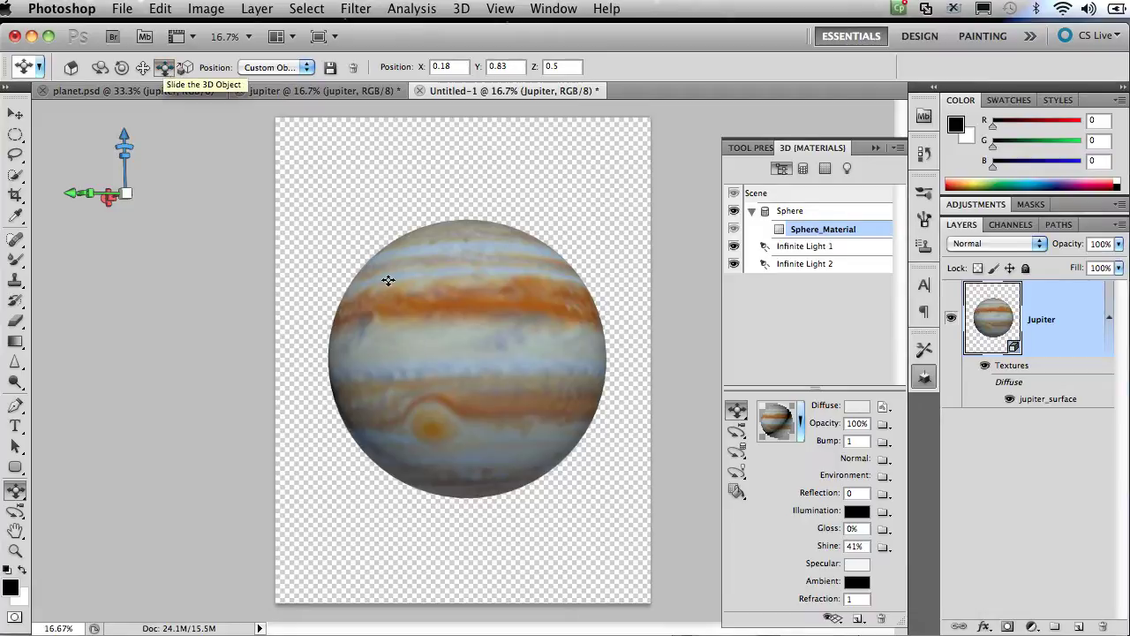
left_click_drag(451, 355, 447, 276)
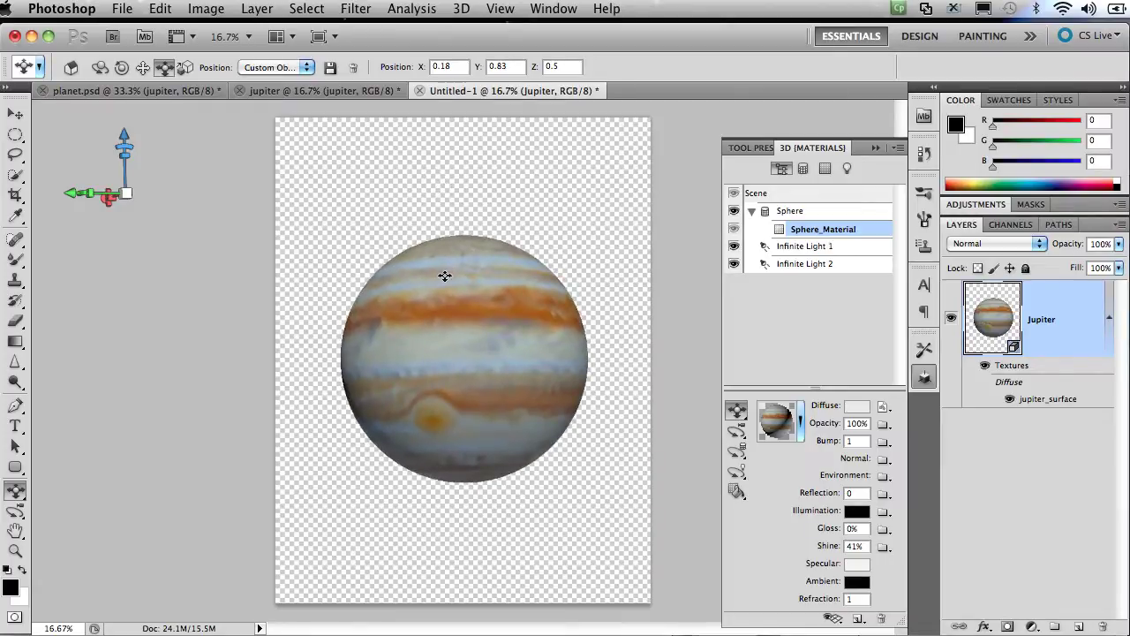
left_click(185, 68)
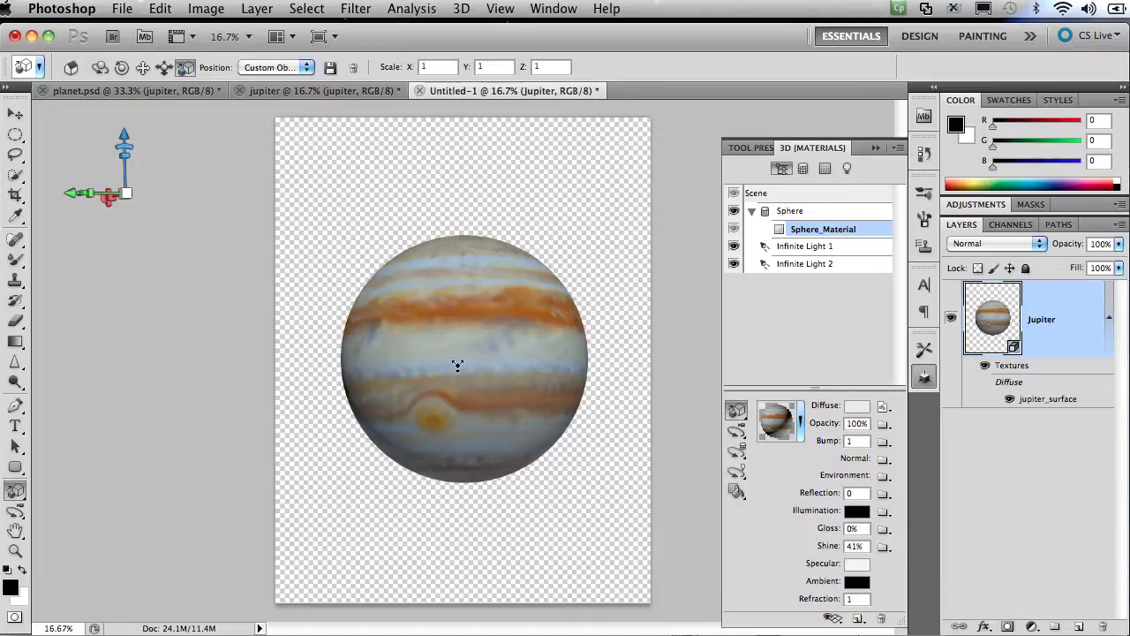
left_click_drag(457, 371, 480, 381)
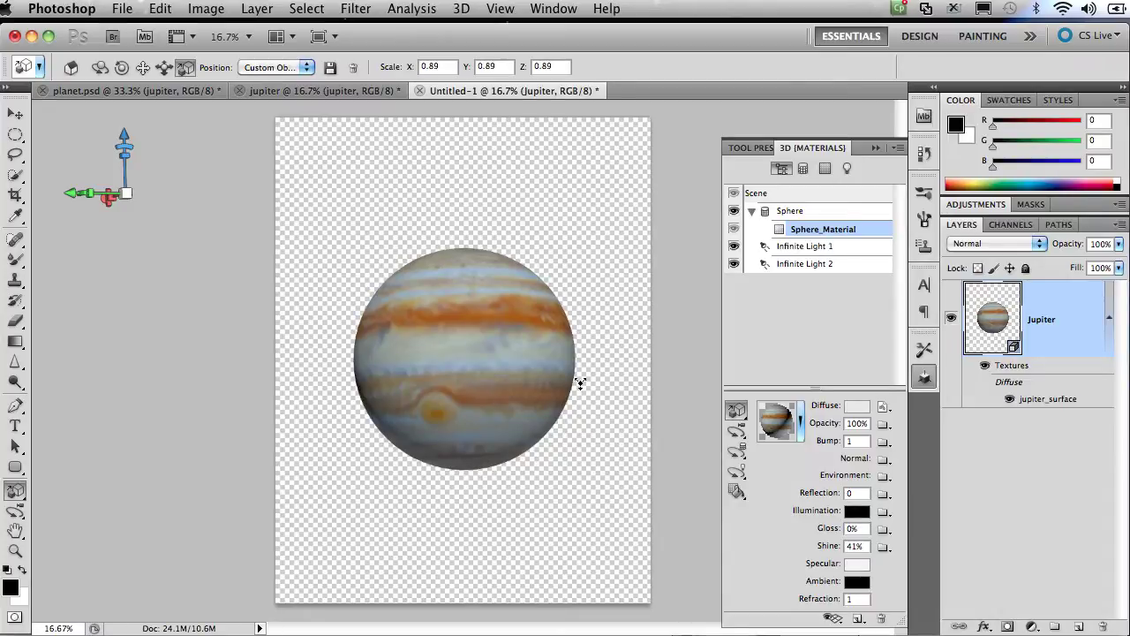
Create a new layer named 'black space'
left_click(257, 9)
mouse_move(265, 32)
left_click(481, 35)
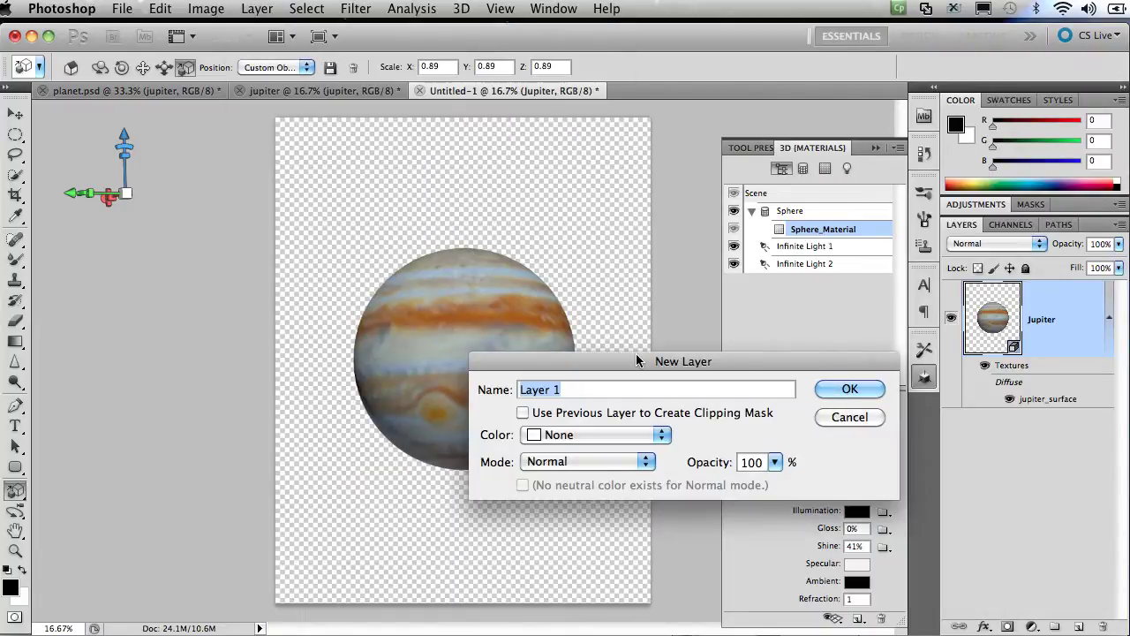
type("black space")
key("Return")
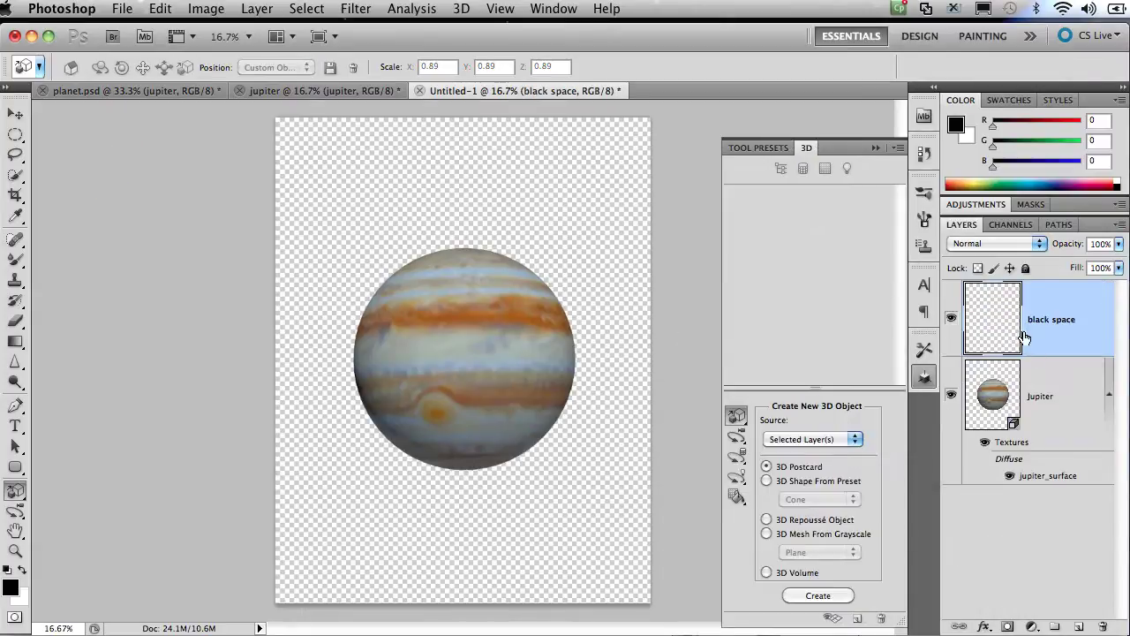
Fill the black space layer with Black and move it beneath the Jupiter layer
left_click(160, 11)
left_click(189, 294)
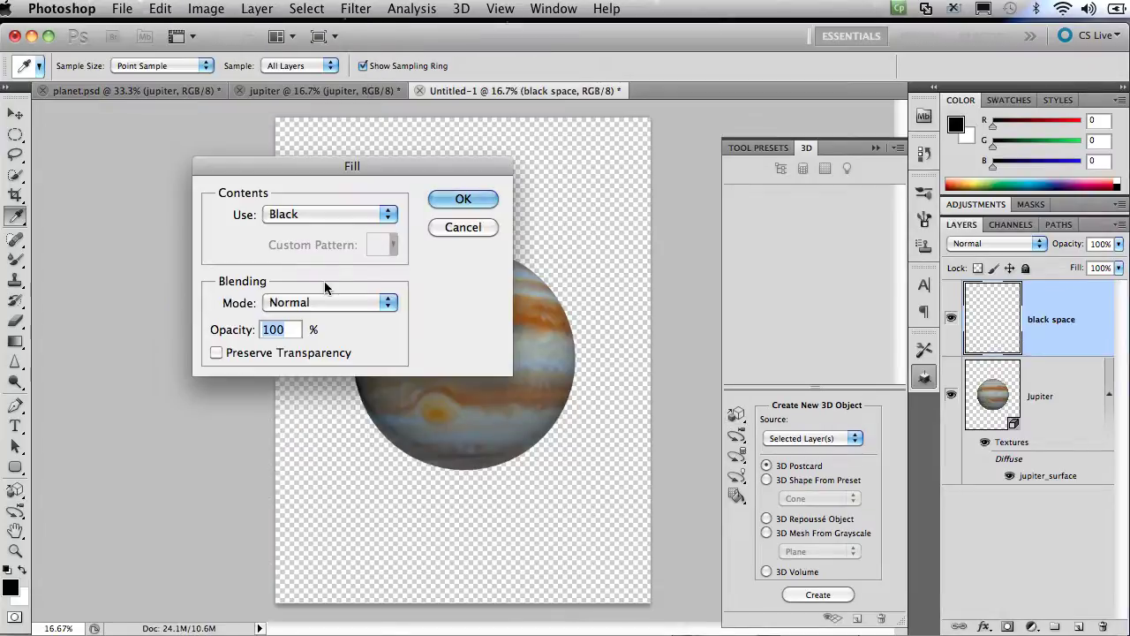
left_click(331, 214)
left_click(331, 214)
left_click(452, 201)
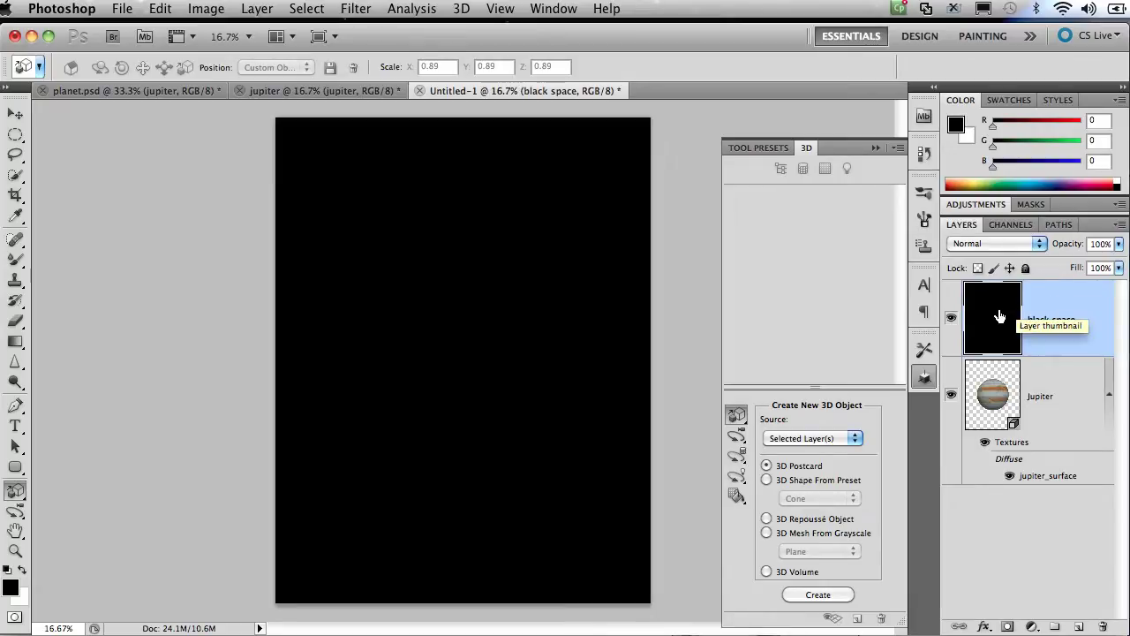
left_click_drag(999, 316, 1004, 482)
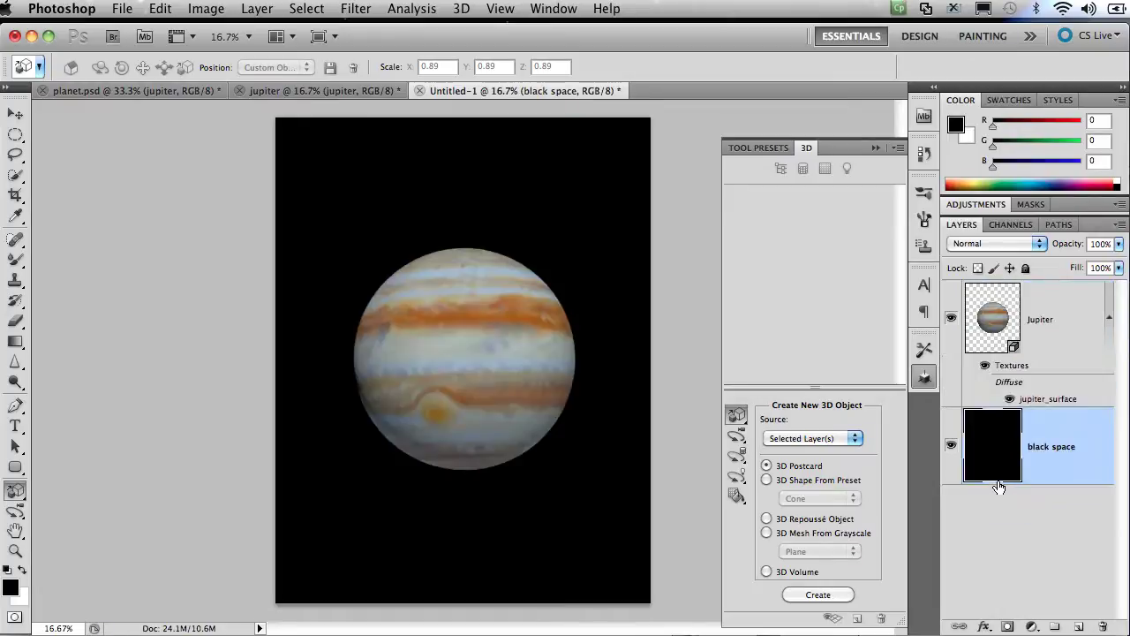